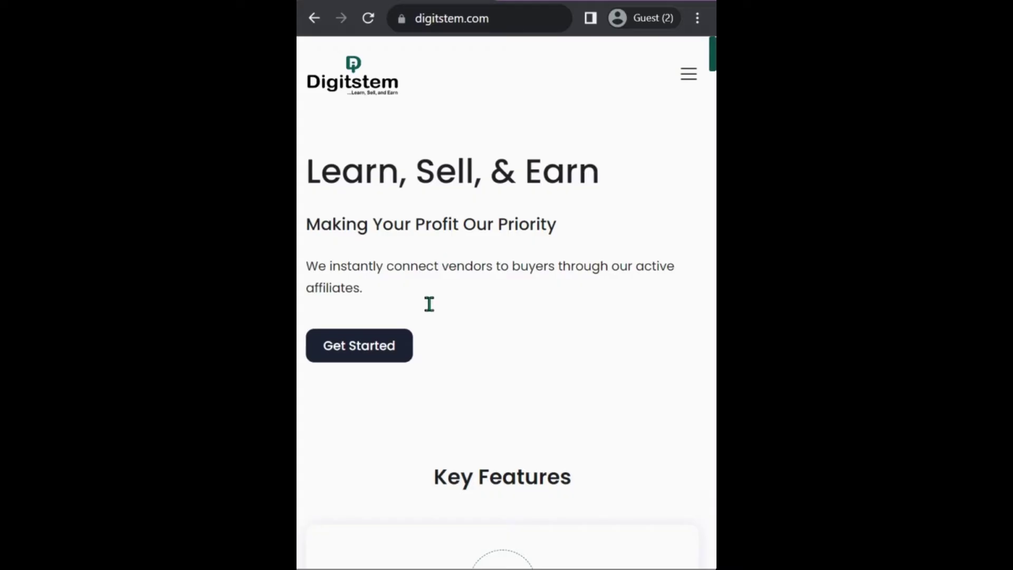
Step: Open Digitstem's Register page from the home page's Get Started button
scroll(418, 338, down, 2)
scroll(418, 337, up, 2)
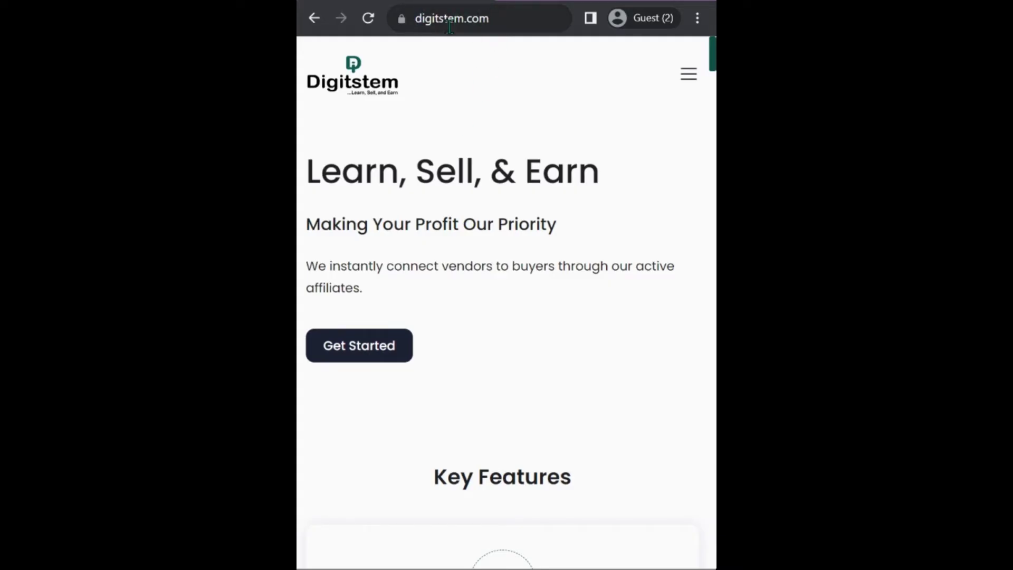
scroll(451, 226, down, 1)
scroll(452, 225, up, 1)
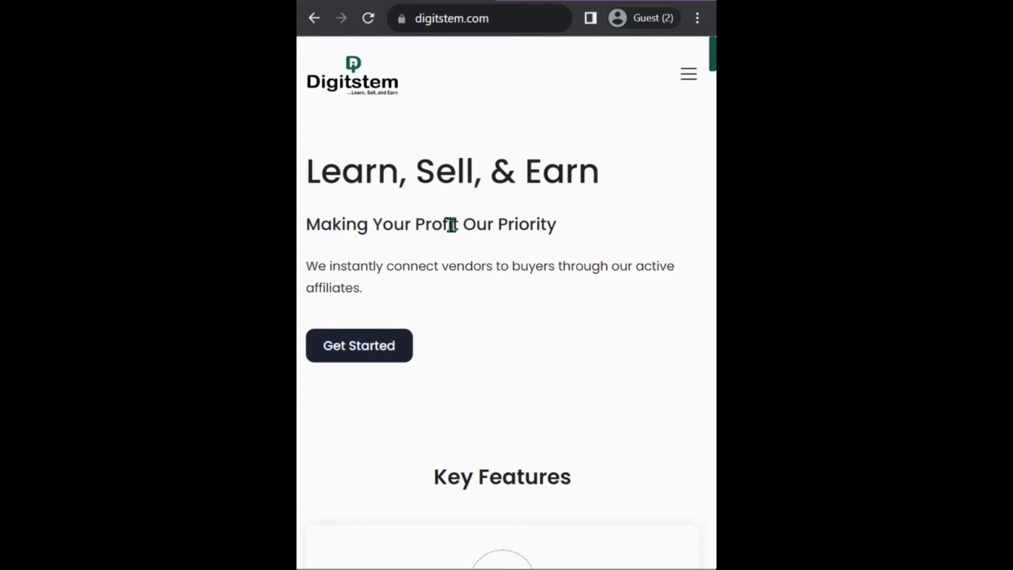
scroll(452, 226, down, 1)
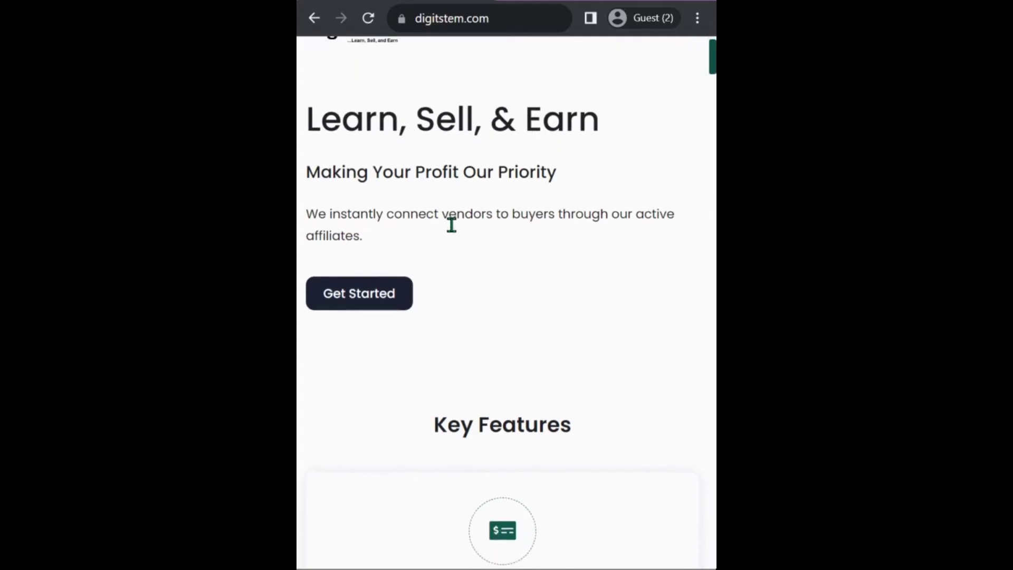
scroll(451, 225, up, 1)
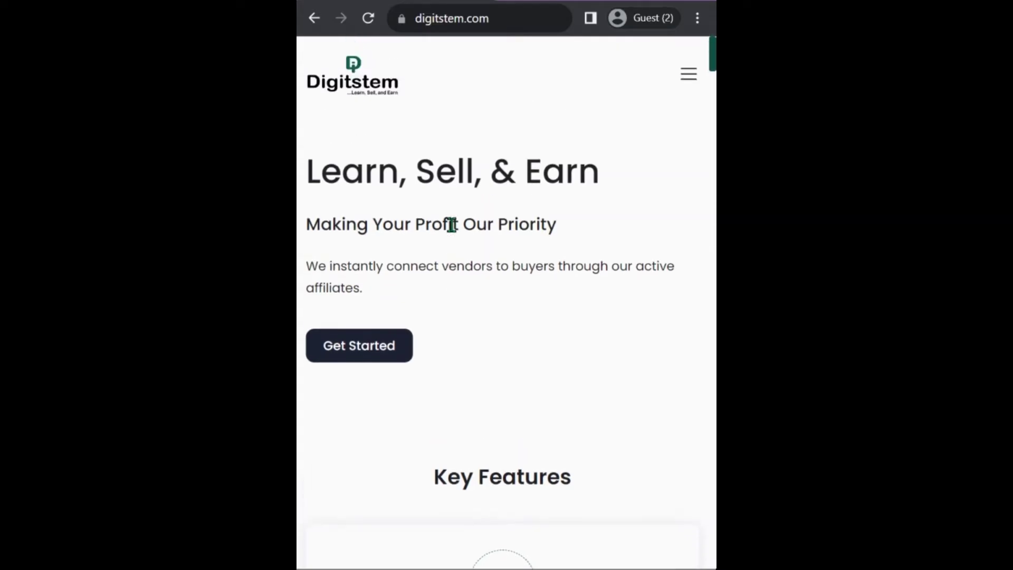
click(364, 356)
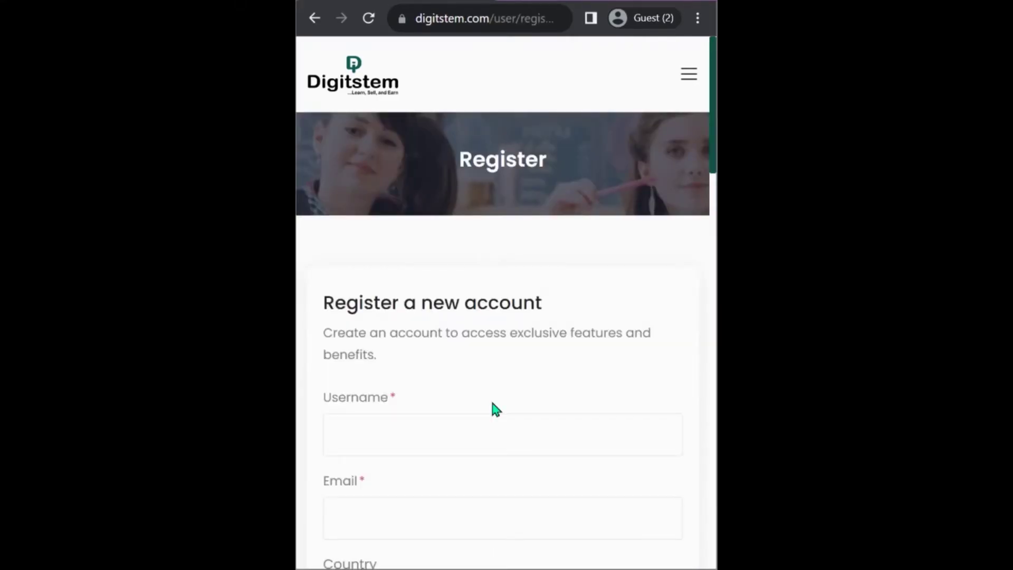
Step: Look over the Register form's fields and place the cursor in the empty Username box
scroll(492, 404, down, 1)
scroll(493, 403, up, 1)
scroll(493, 403, down, 1)
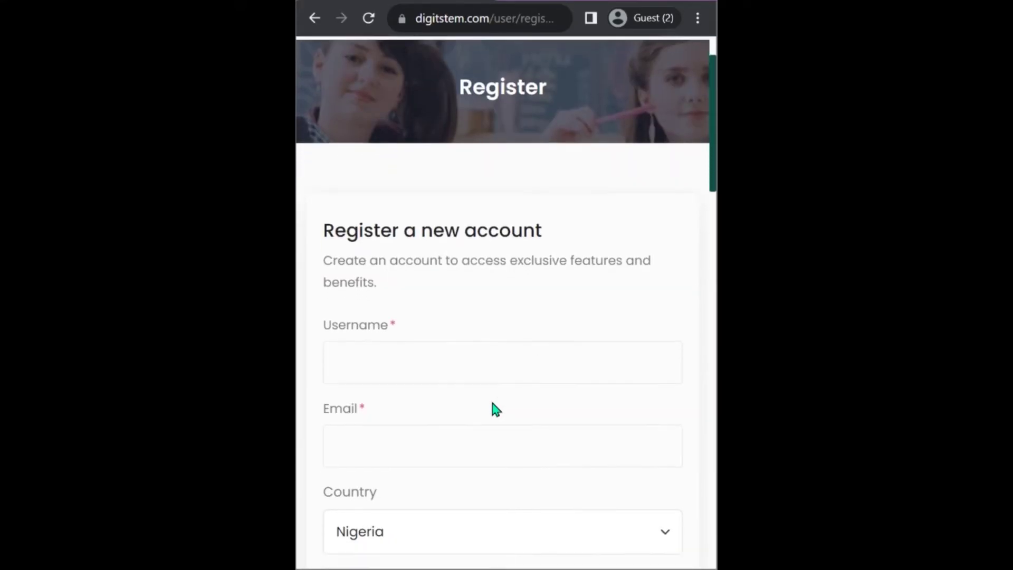
scroll(493, 403, down, 1)
scroll(493, 403, down, 2)
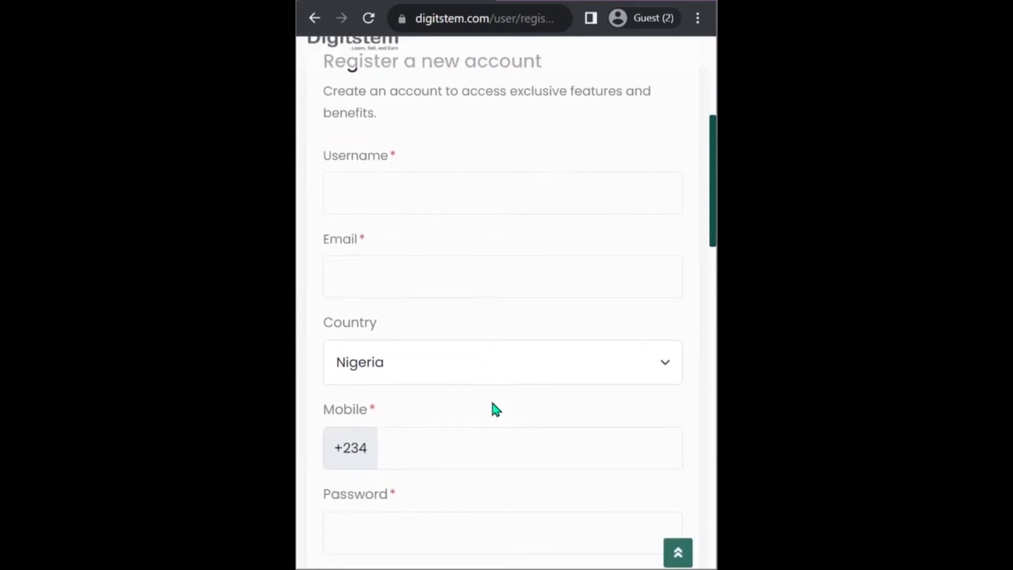
scroll(492, 404, up, 2)
scroll(492, 404, up, 1)
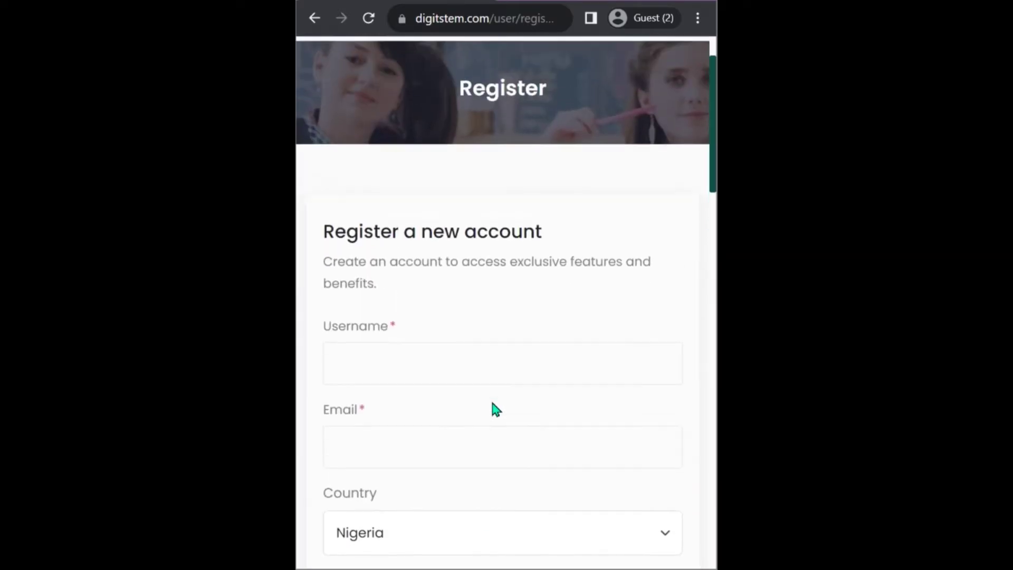
click(479, 364)
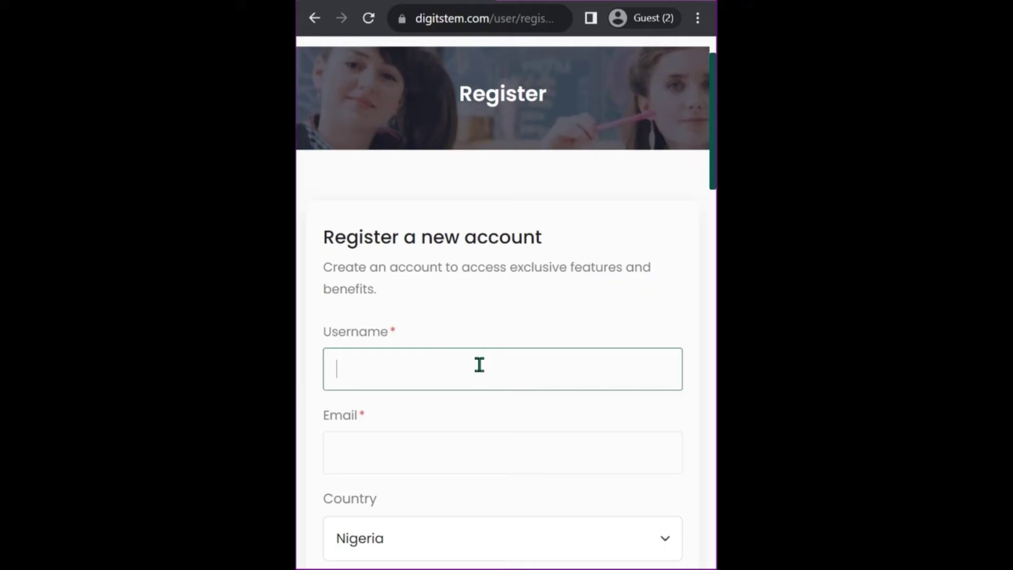
Step: Type the chosen username and paste the account's email address into the Email field
text(peter308)
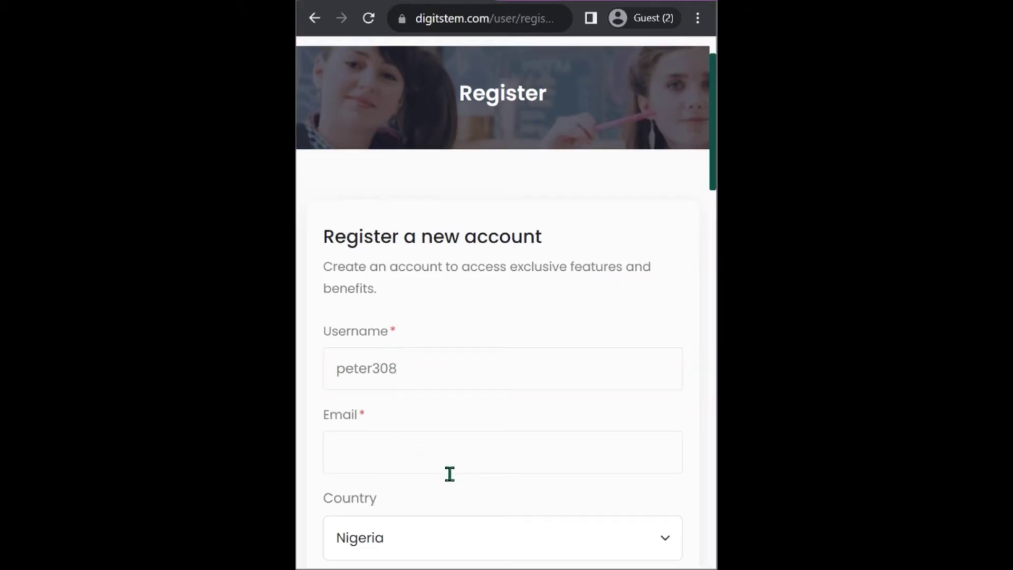
scroll(450, 472, down, 2)
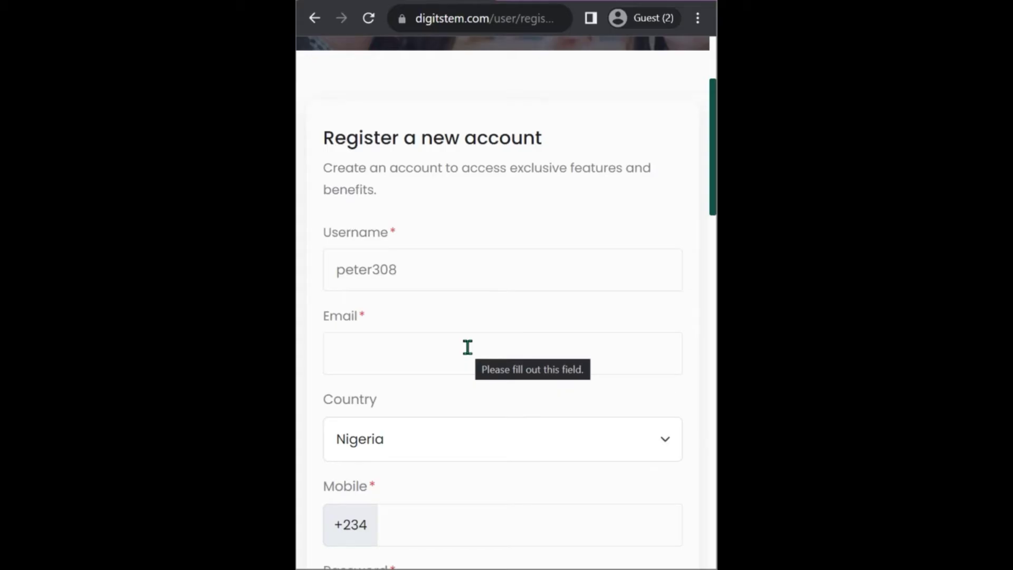
scroll(468, 347, down, 1)
click(467, 332)
key(ctrl+v)
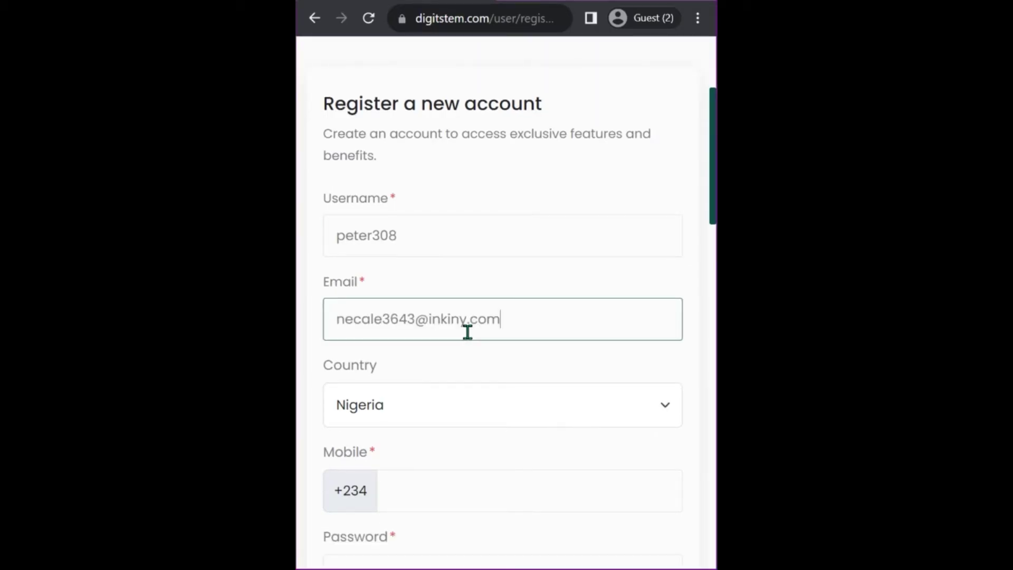
scroll(468, 333, down, 1)
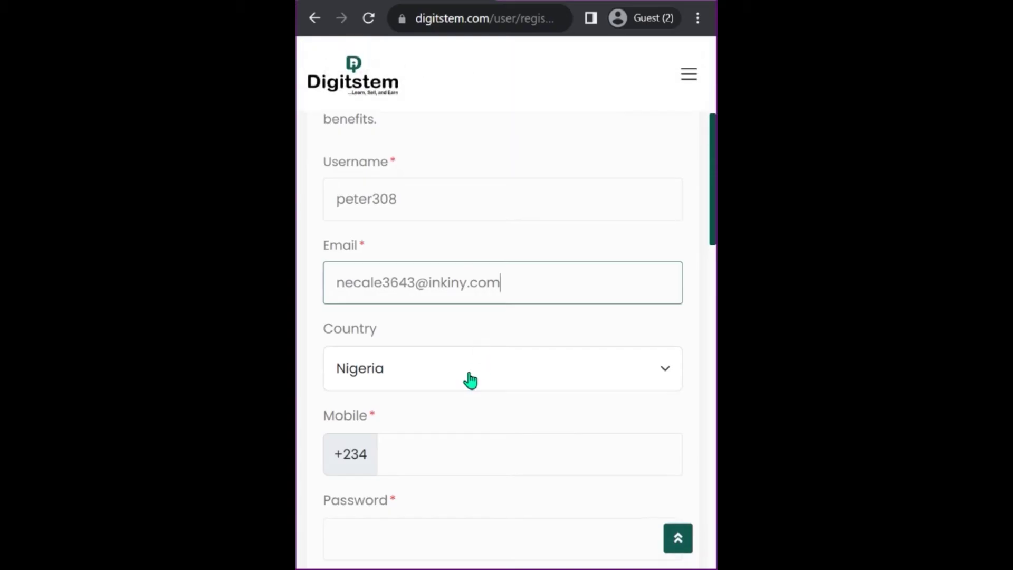
scroll(469, 380, down, 2)
Step: Enter the mobile number after the +234 prefix and bring up the password requirements checklist
click(420, 396)
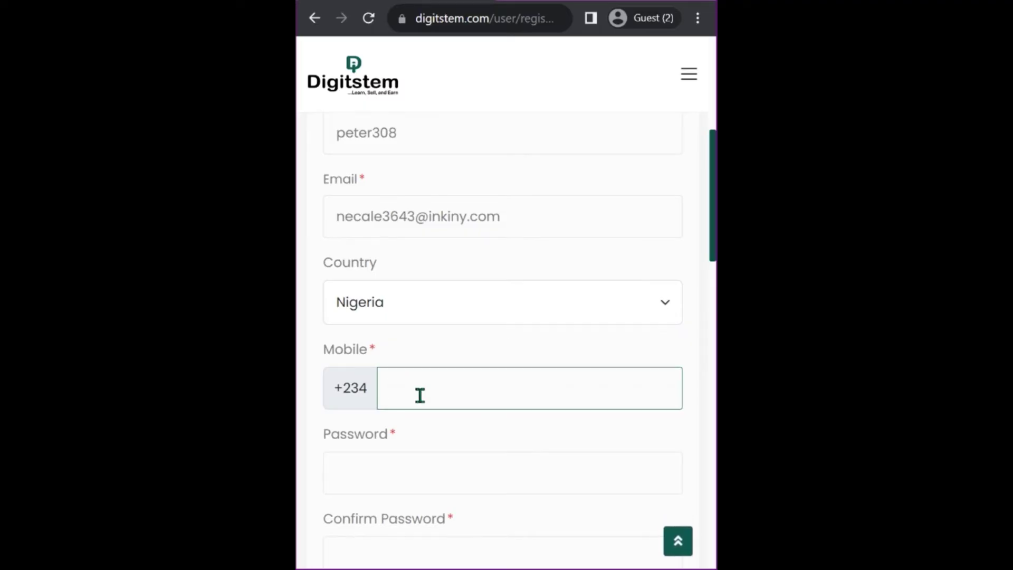
text(0123456789)
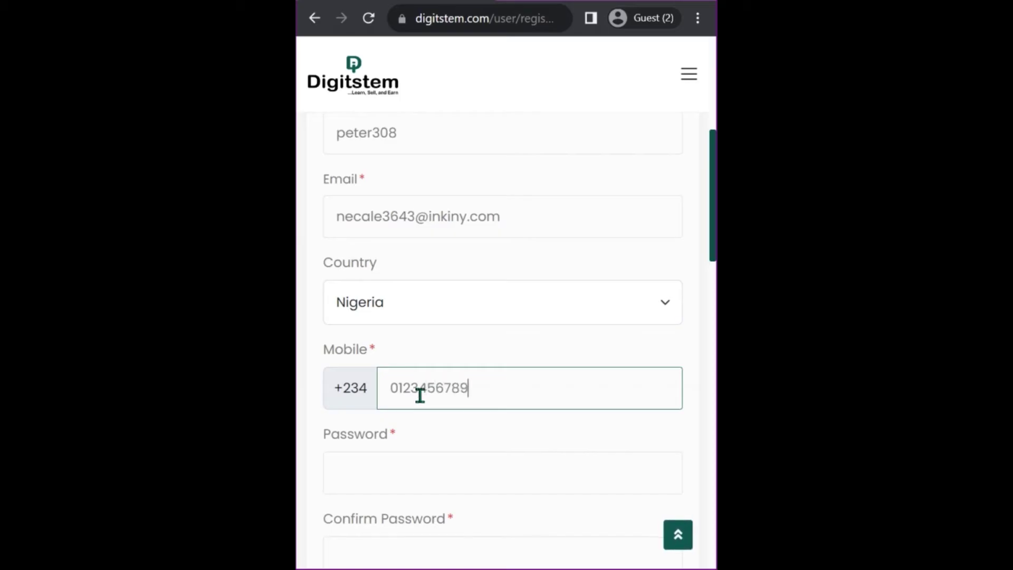
text(0)
scroll(419, 395, down, 2)
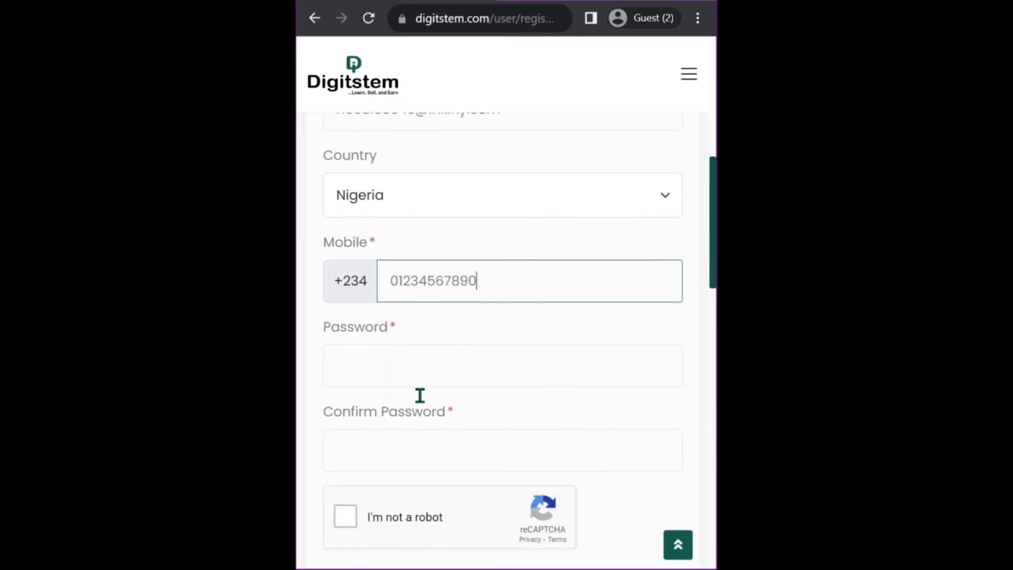
click(403, 357)
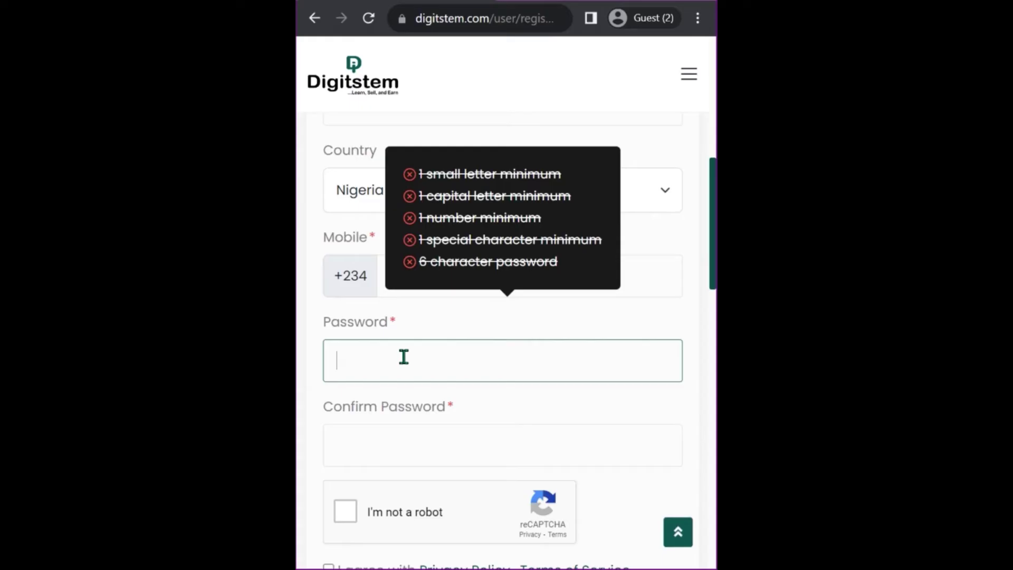
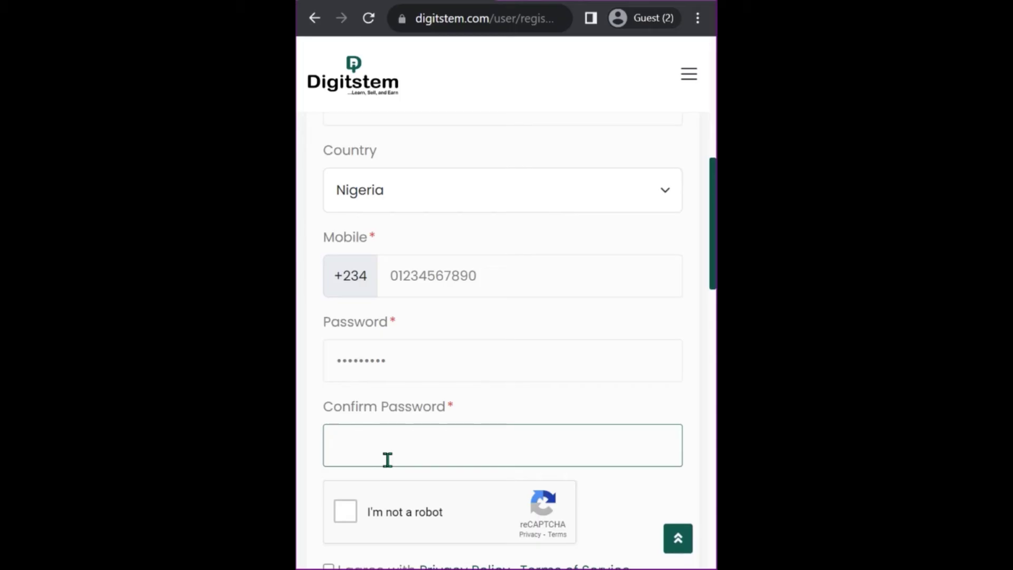
Step: Repeat the password in Confirm Password and verify it meets all five strength rules
text(•••••)
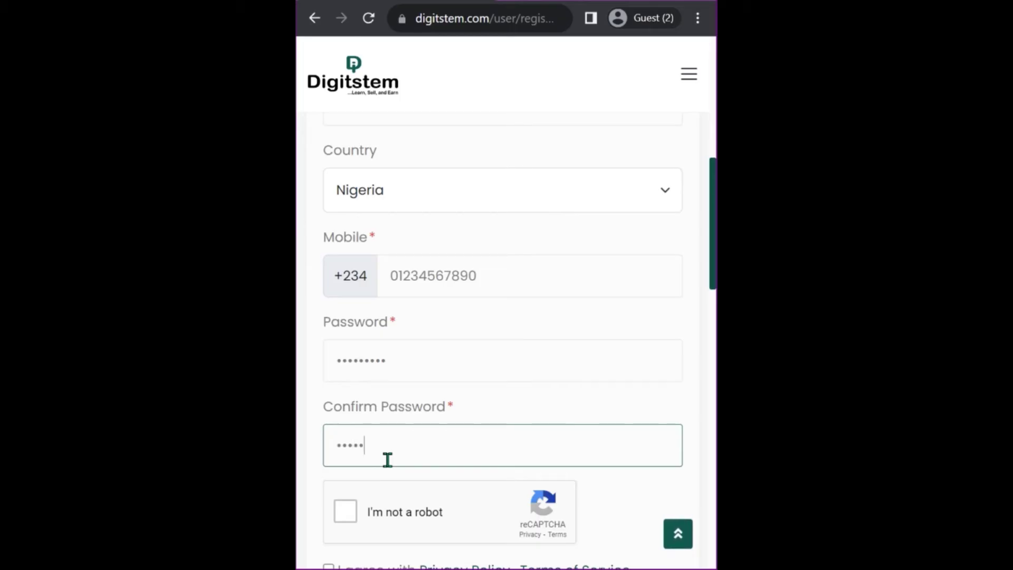
text(••••)
scroll(387, 460, down, 3)
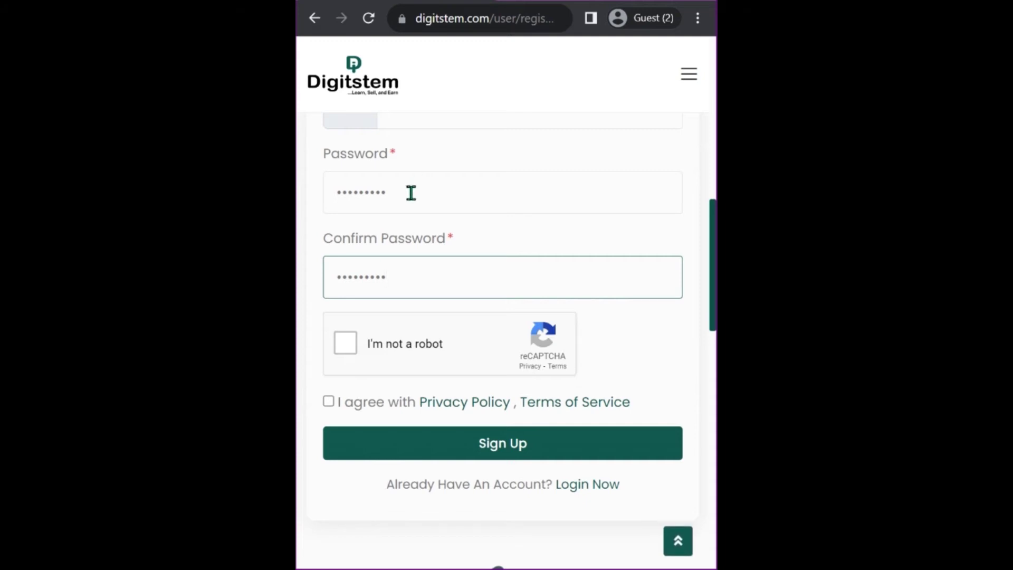
scroll(411, 193, up, 3)
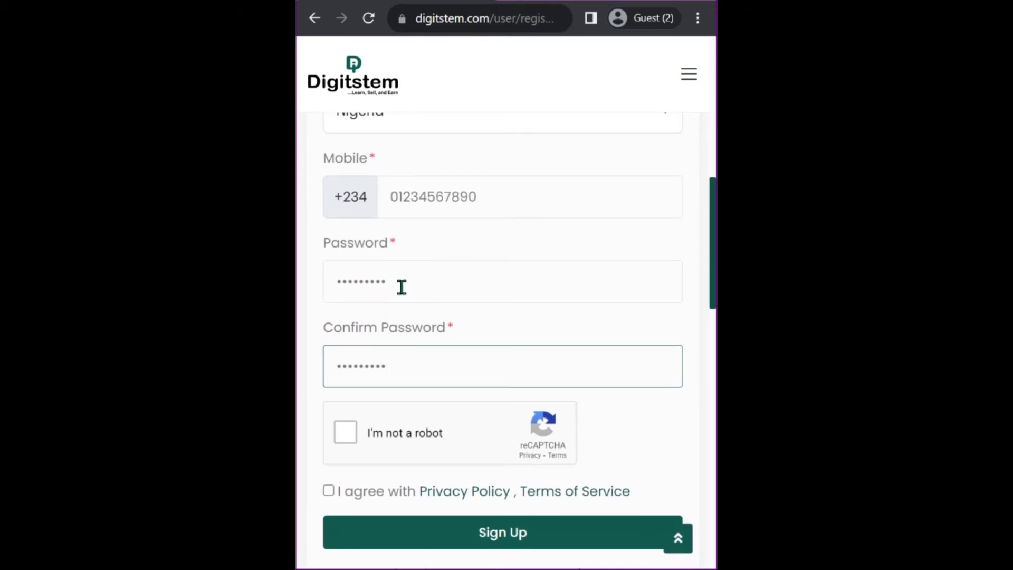
scroll(401, 287, up, 1)
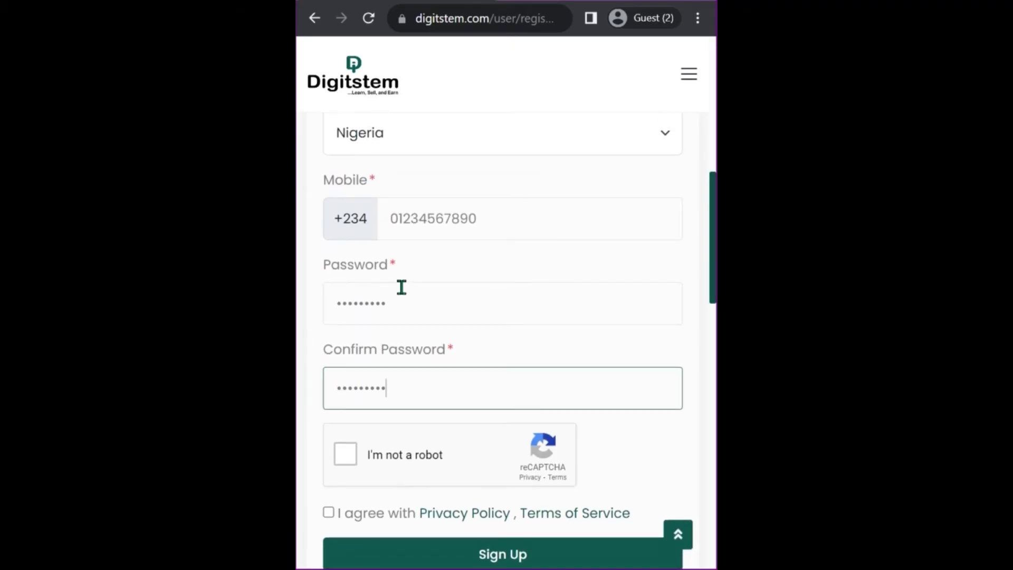
click(401, 293)
scroll(401, 294, up, 1)
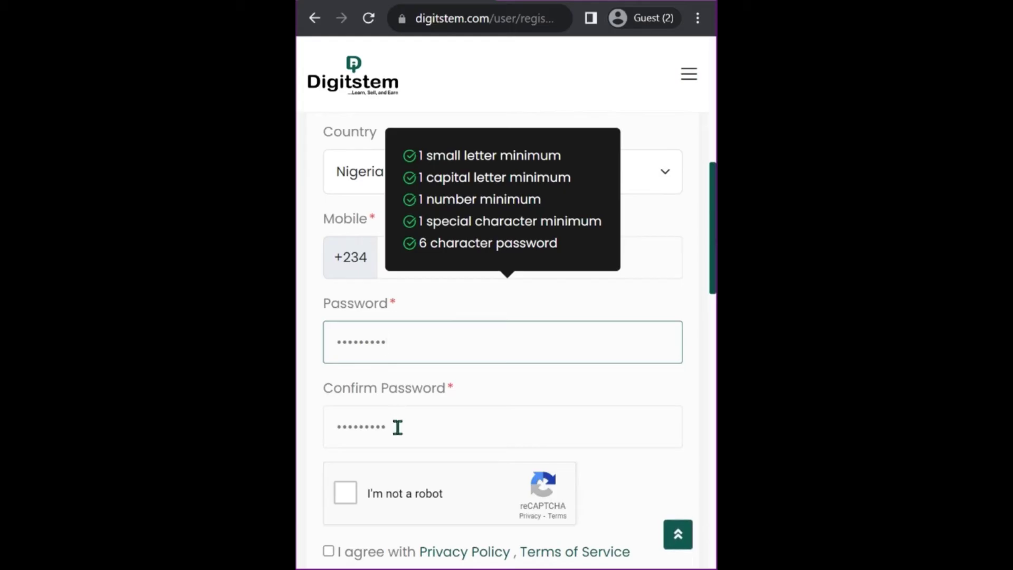
scroll(397, 427, down, 1)
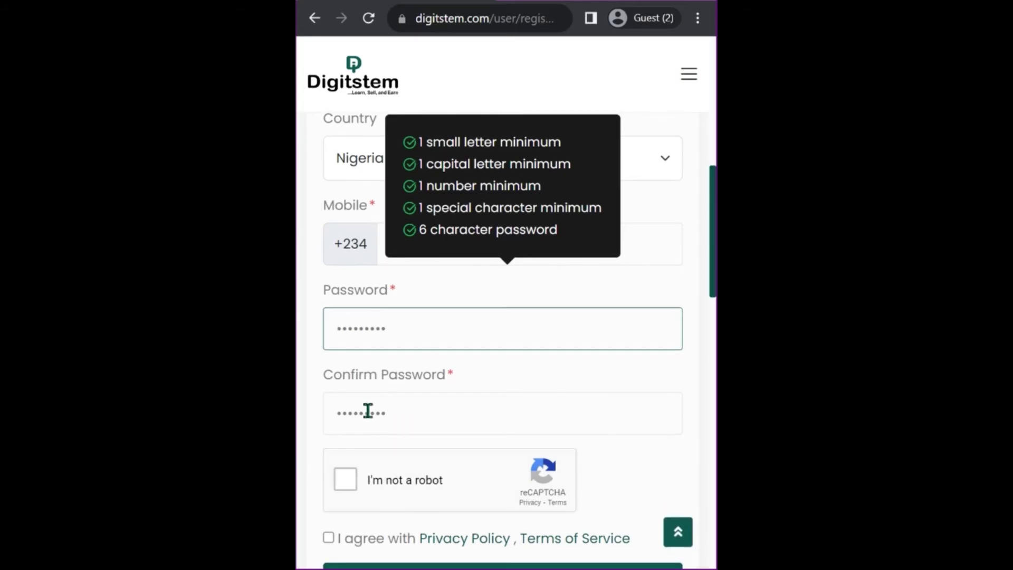
scroll(389, 408, down, 2)
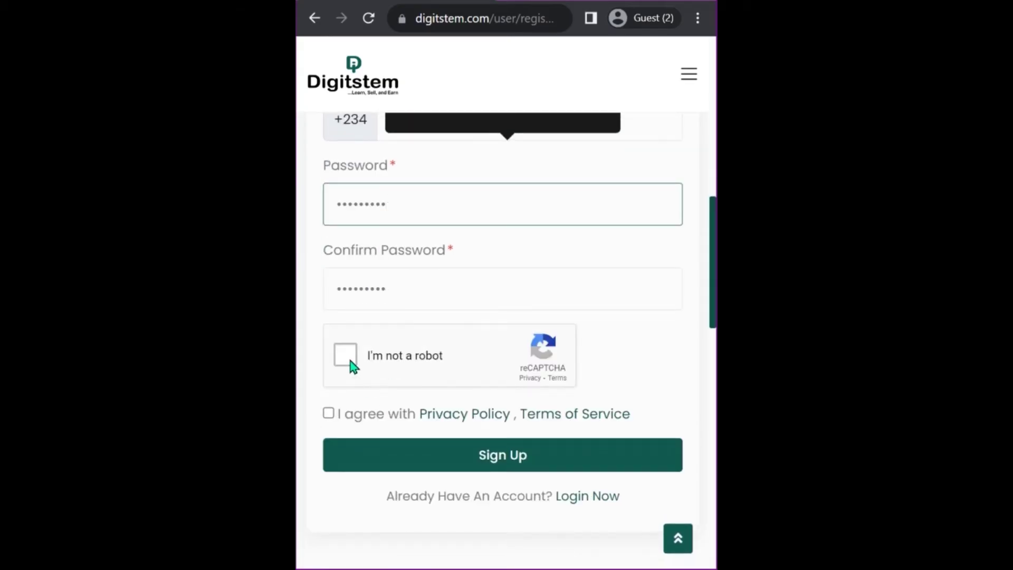
Step: Tick the reCAPTCHA not-a-robot checkbox and dismiss the connection error alert
click(350, 360)
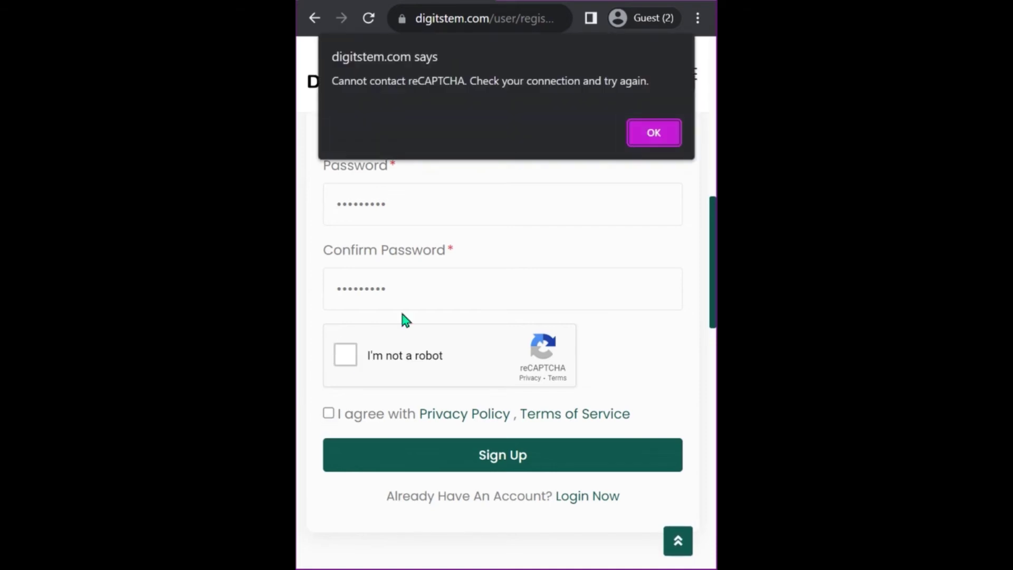
click(666, 144)
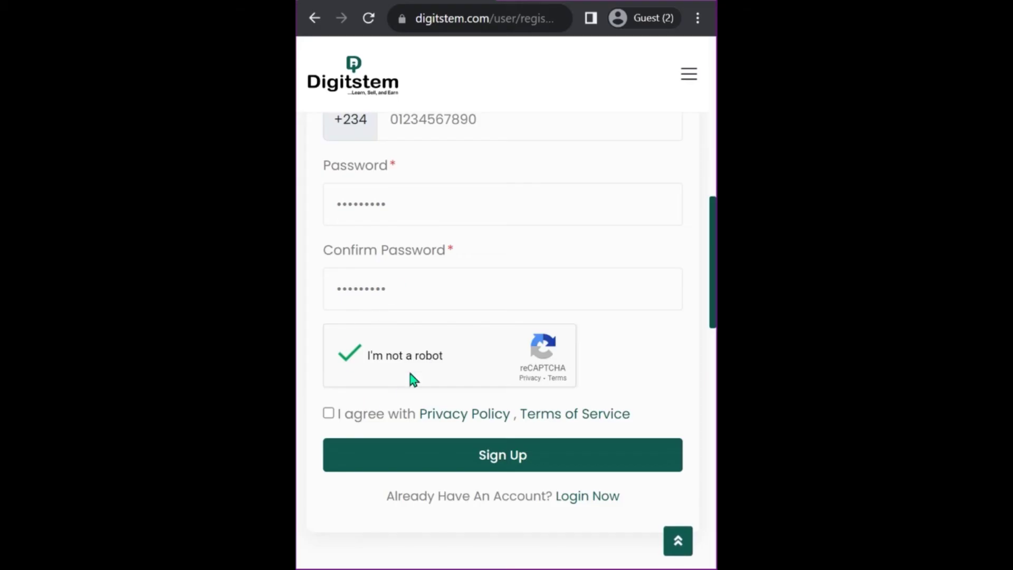
scroll(399, 388, down, 1)
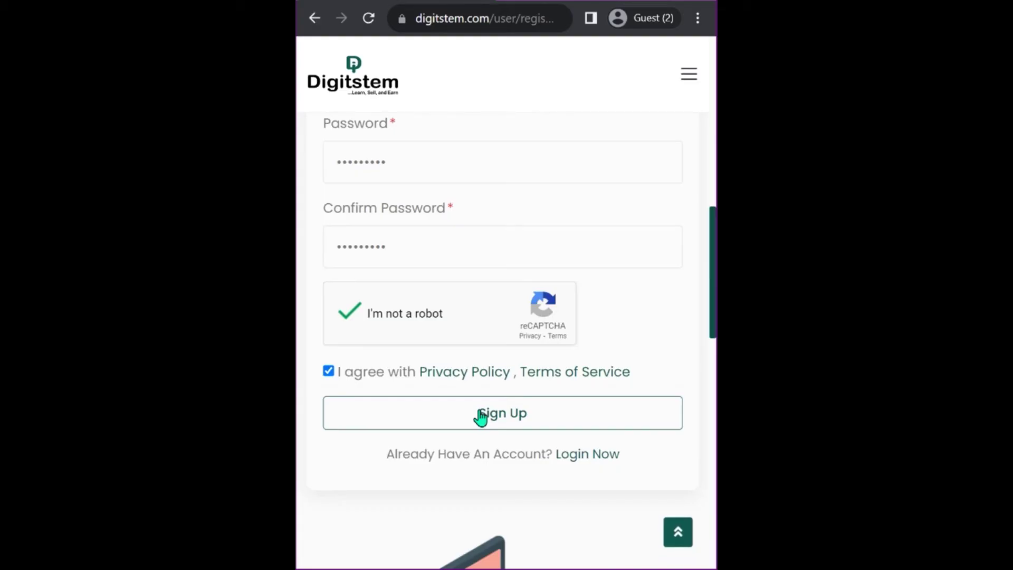
Step: Submit the sign-up form and scroll back to the now-empty password fields
click(481, 418)
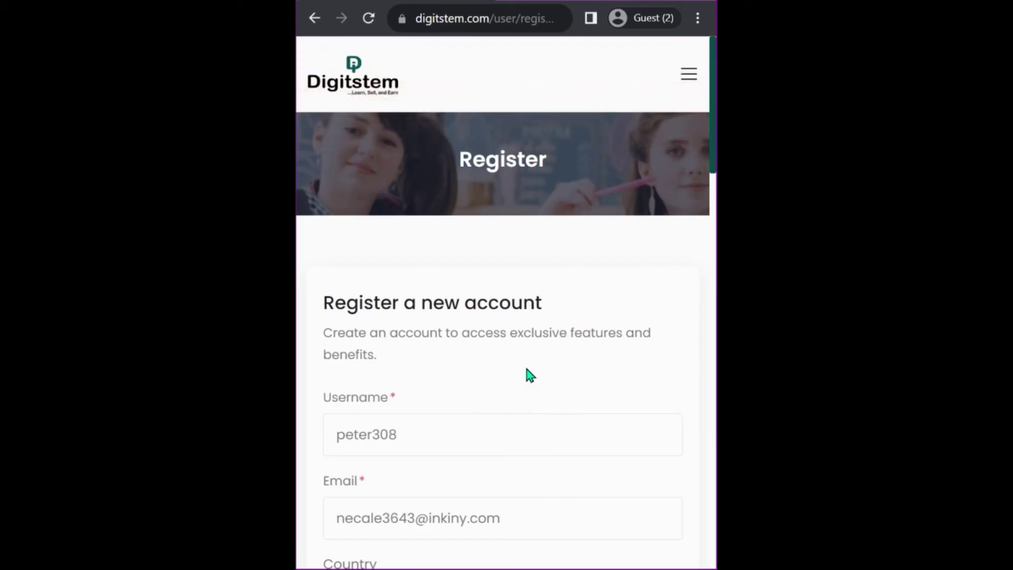
scroll(530, 376, down, 6)
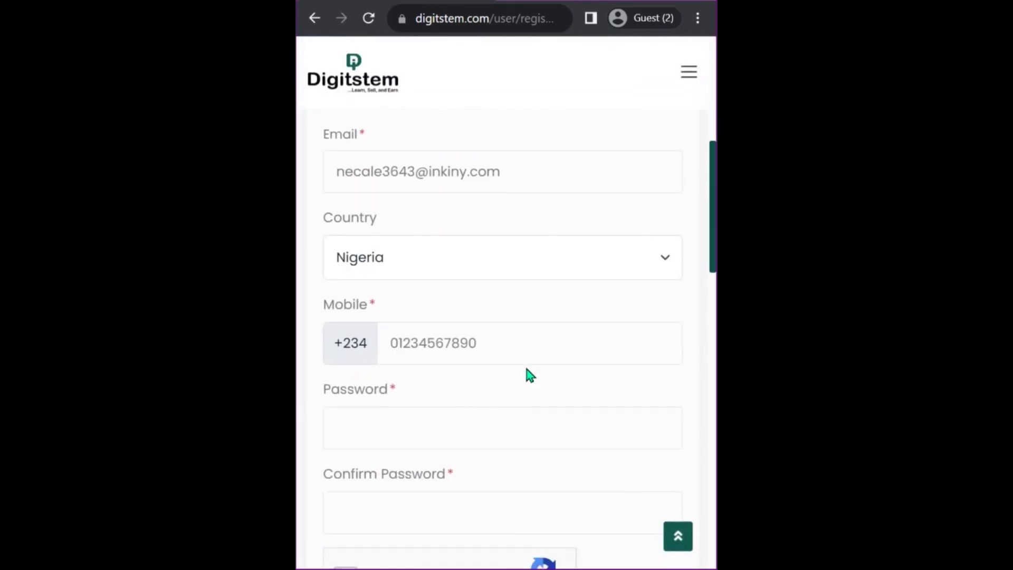
scroll(527, 373, down, 3)
scroll(526, 373, up, 2)
Step: Re-enter the account password in both the Password and Confirm Password fields
click(451, 361)
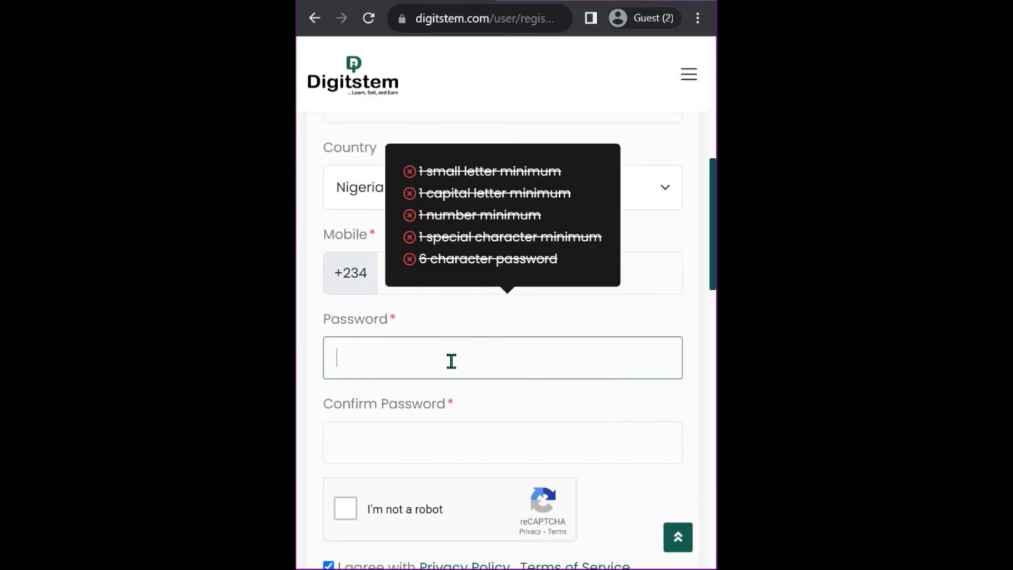
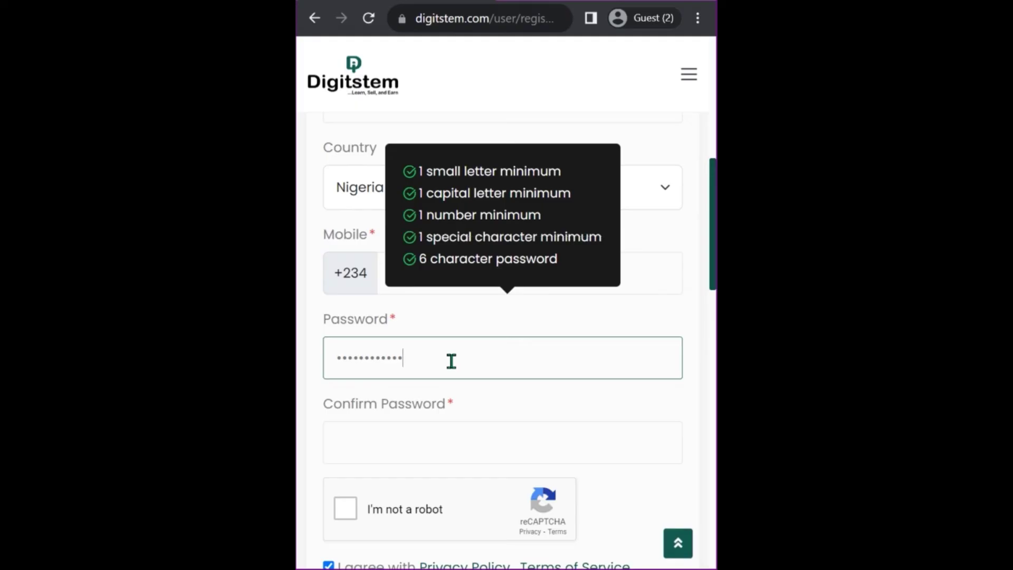
scroll(451, 362, down, 2)
click(411, 362)
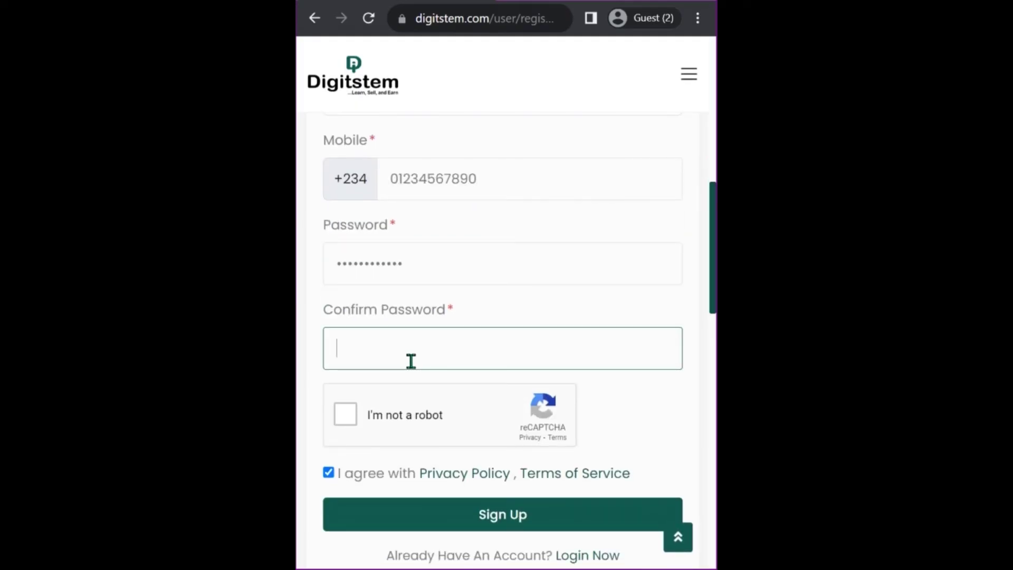
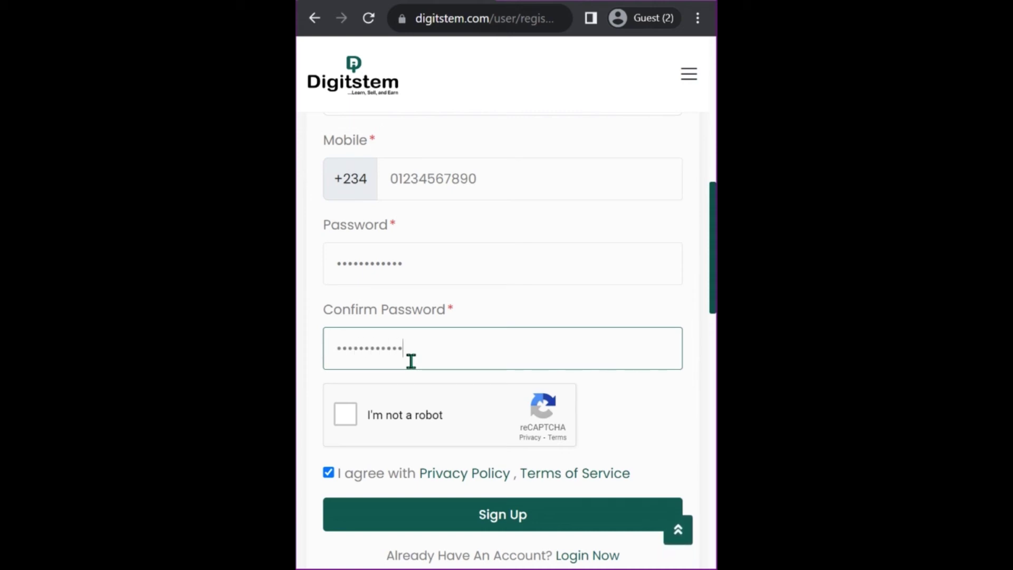
Step: Pass the reCAPTCHA not-a-robot check again
click(356, 414)
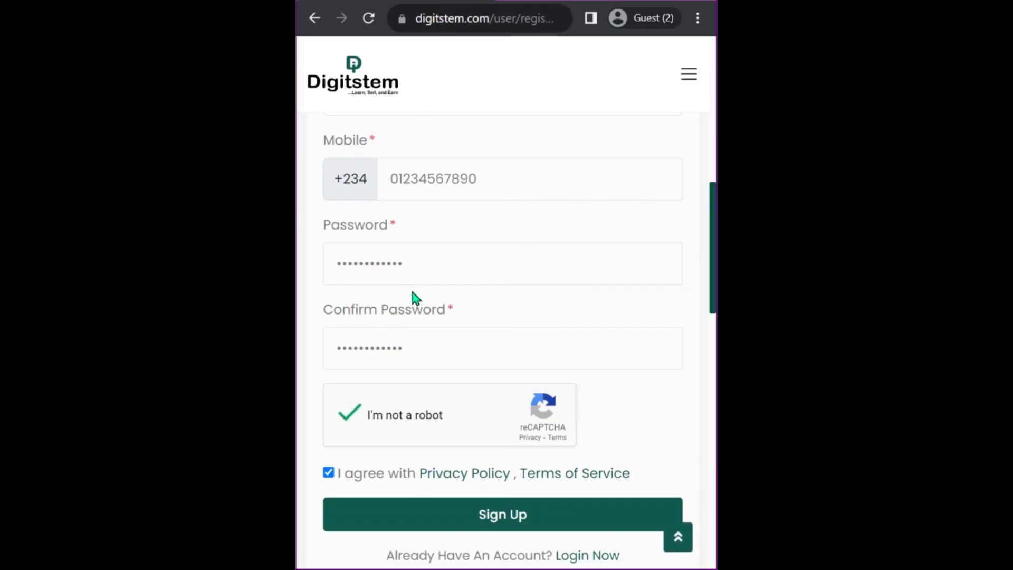
scroll(414, 296, up, 6)
scroll(414, 296, down, 10)
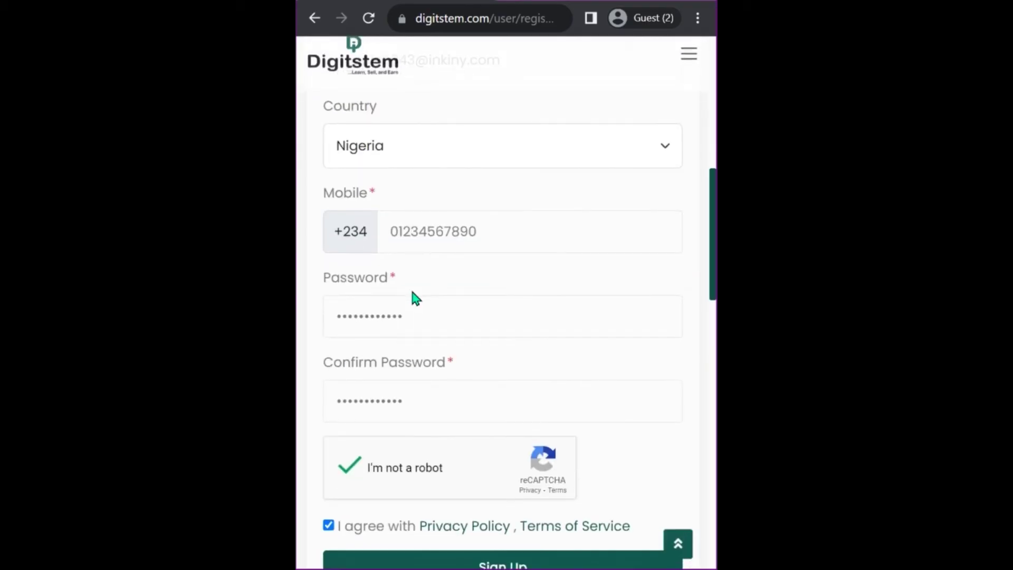
Step: Submit the registration and paste the emailed six-digit code into the Verify Email boxes
click(501, 301)
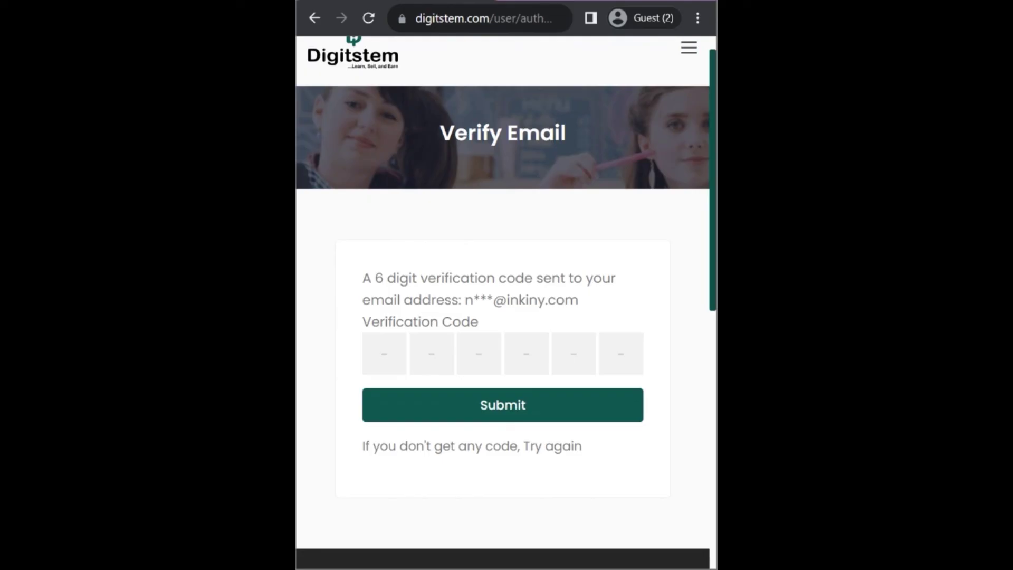
click(406, 363)
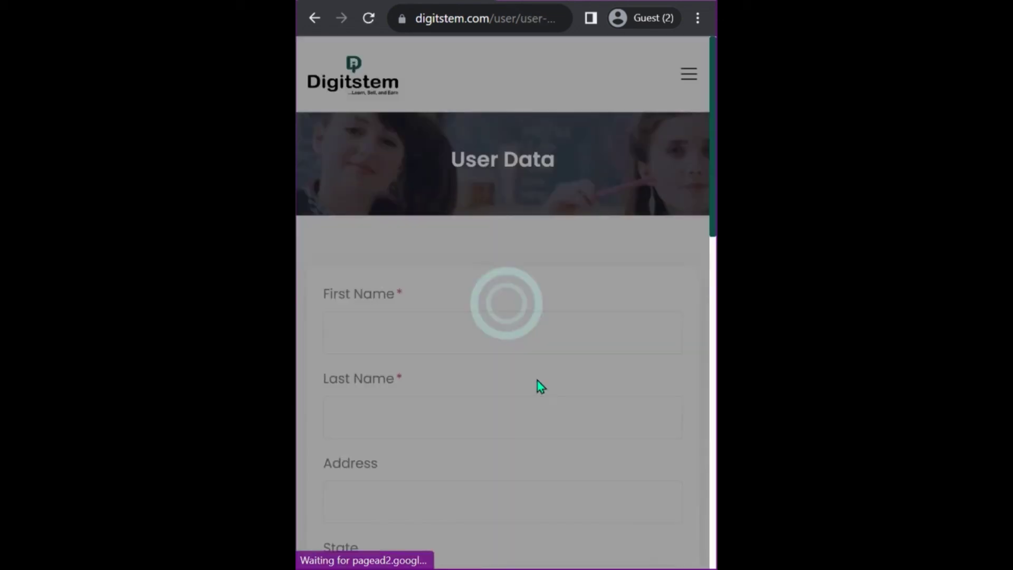
Step: Enter the user's first and last name in the User Data form
scroll(538, 385, down, 3)
scroll(539, 384, up, 2)
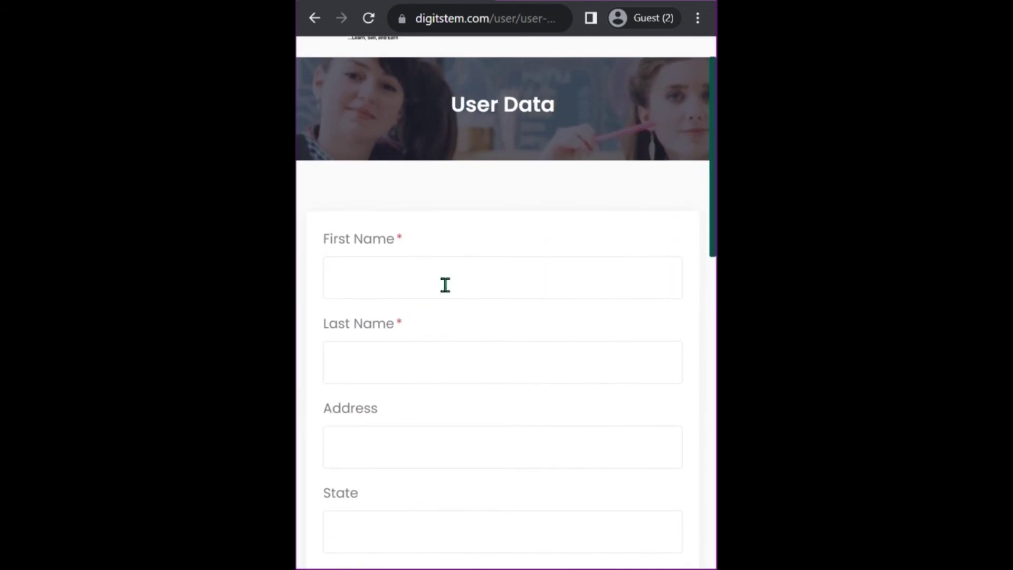
click(426, 275)
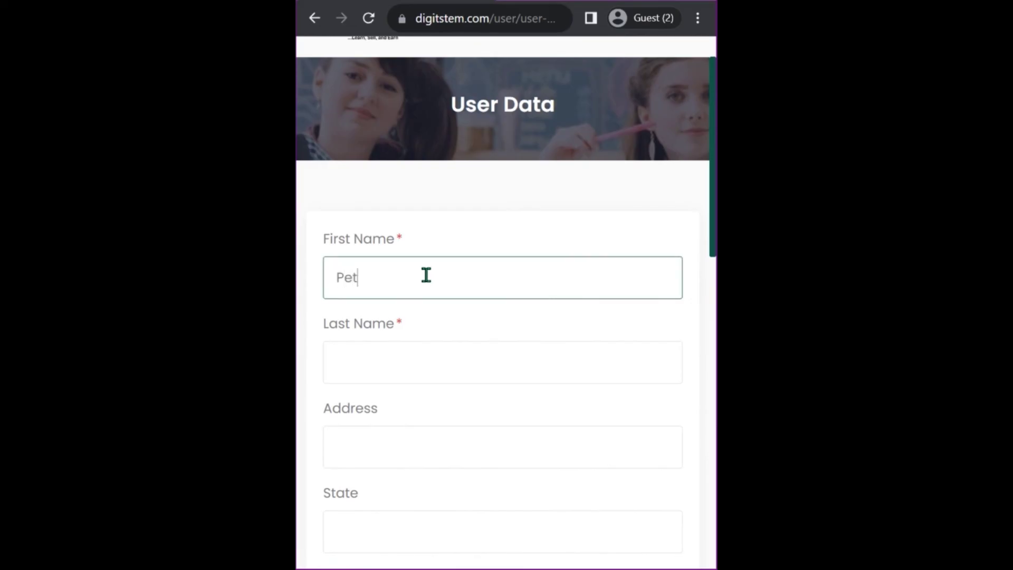
click(400, 373)
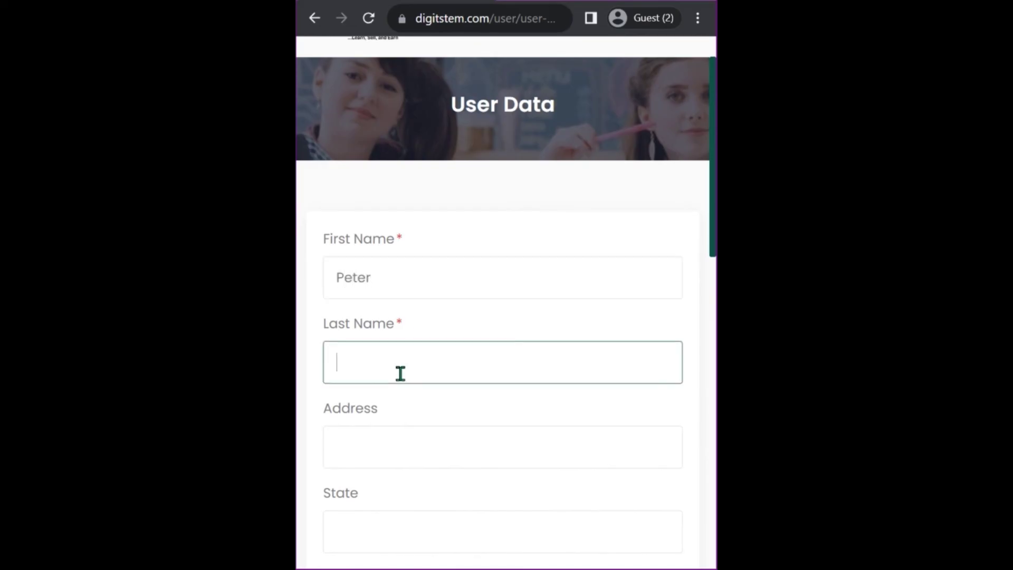
Step: Fill in Abuja as address, state and city, add the zip code, and submit
scroll(400, 373, down, 3)
click(412, 272)
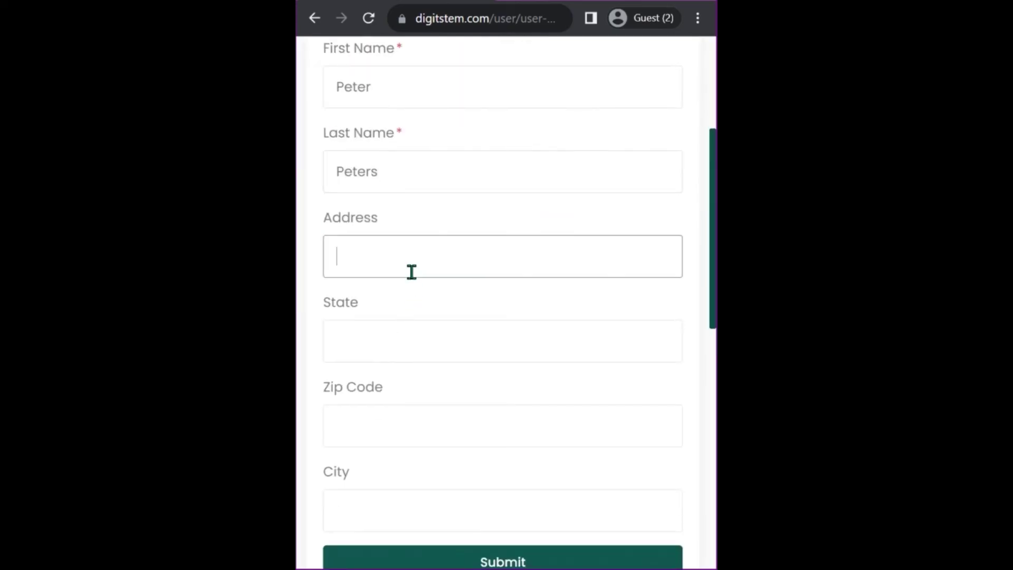
text(Abuja)
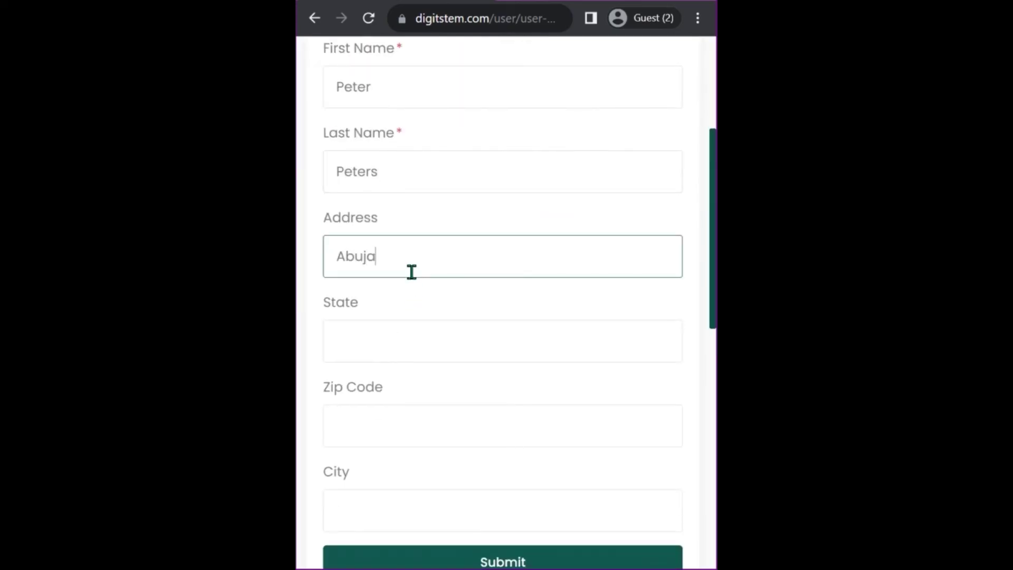
click(400, 347)
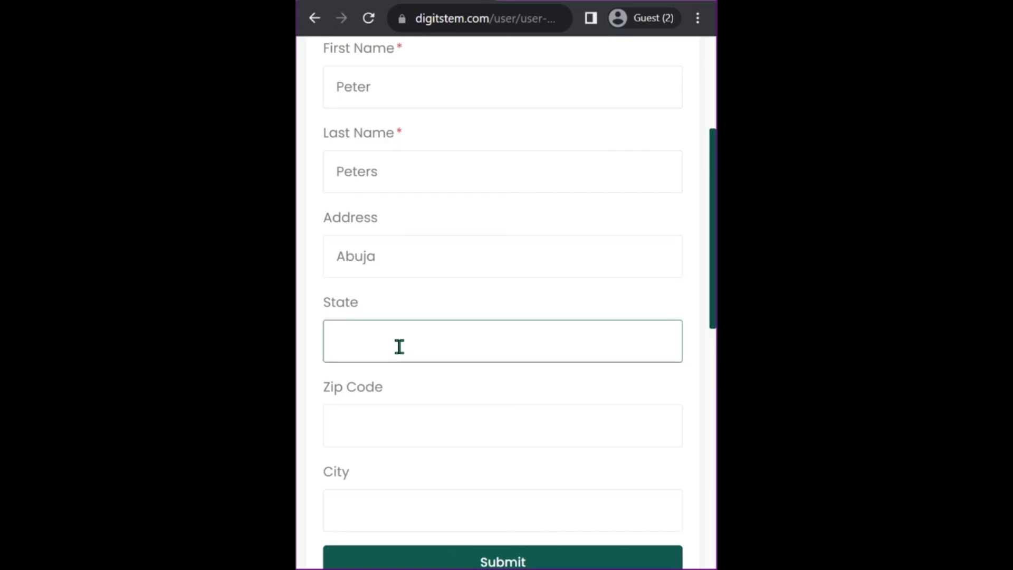
text(Abuja)
scroll(399, 347, down, 2)
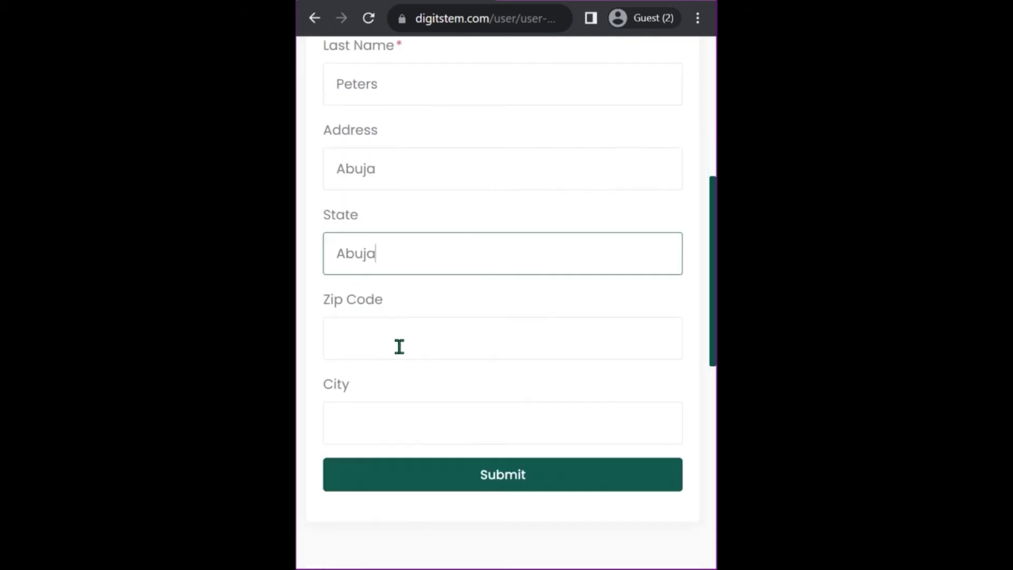
click(412, 308)
text(10)
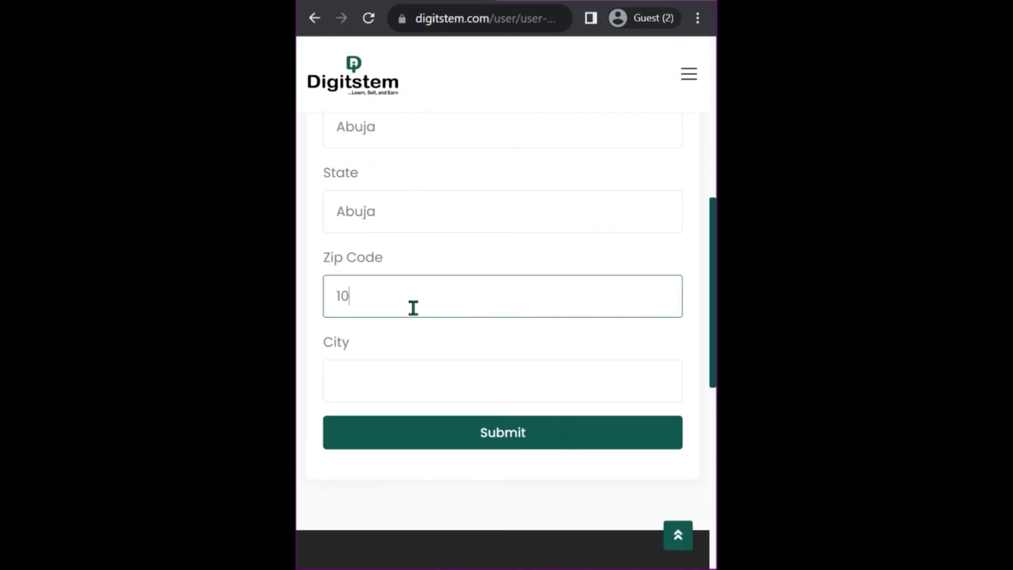
text(021)
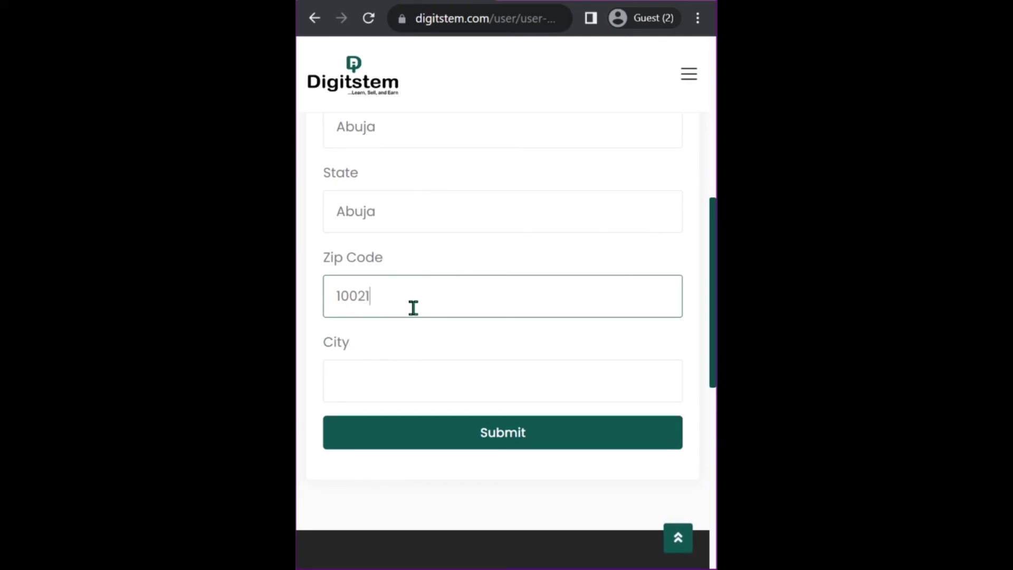
click(399, 388)
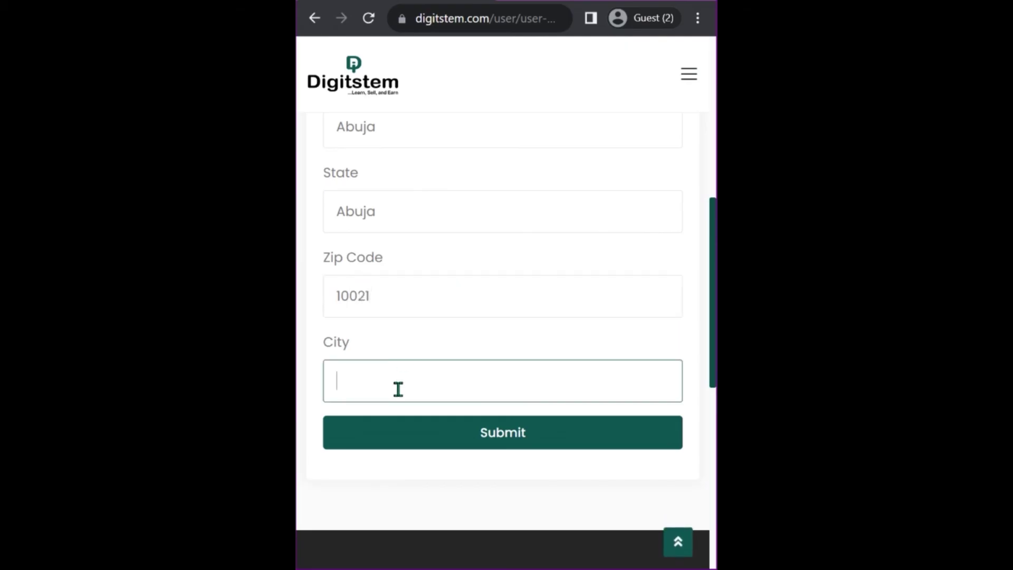
text(Abuja)
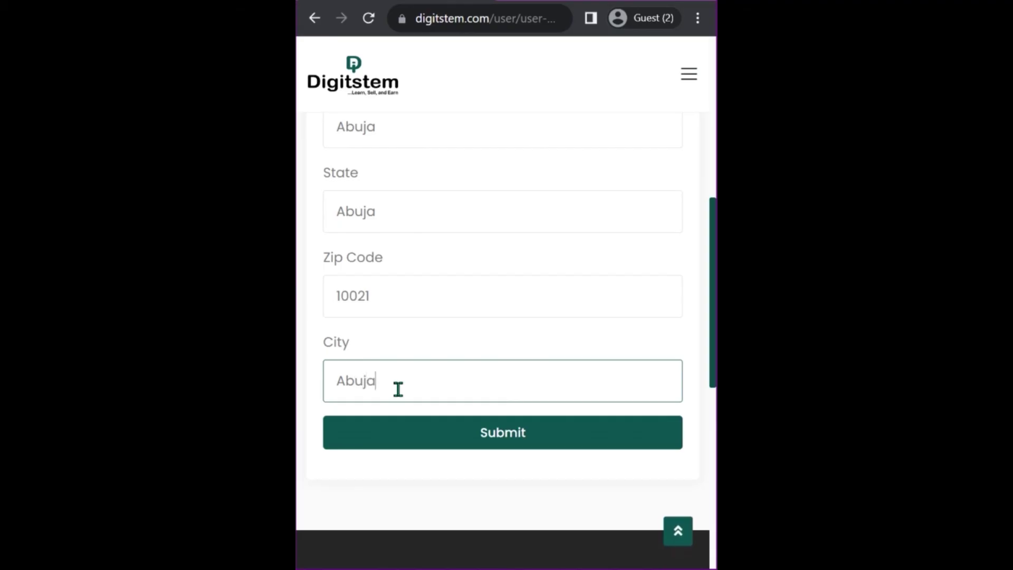
click(432, 444)
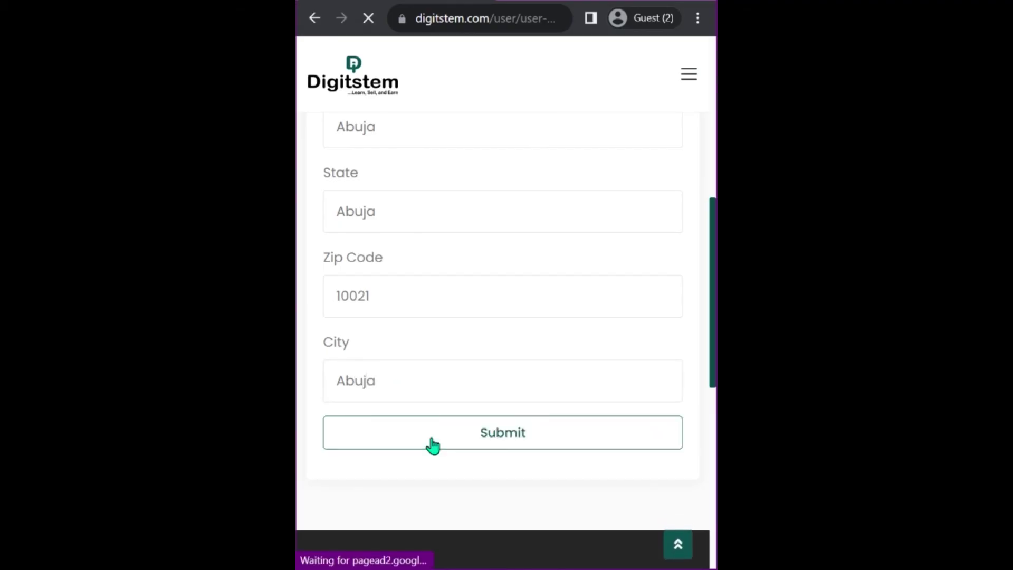